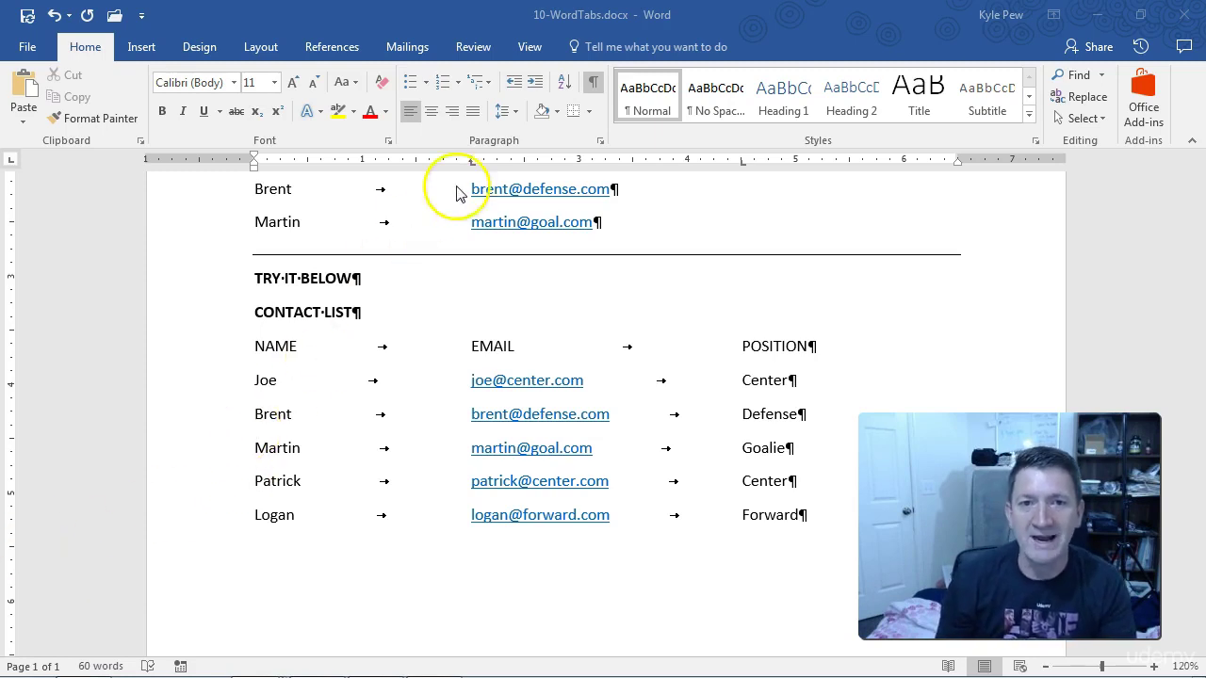
Turn off Show/Hide ¶ so paragraph marks and tab arrows disappear from the contact list
click(592, 82)
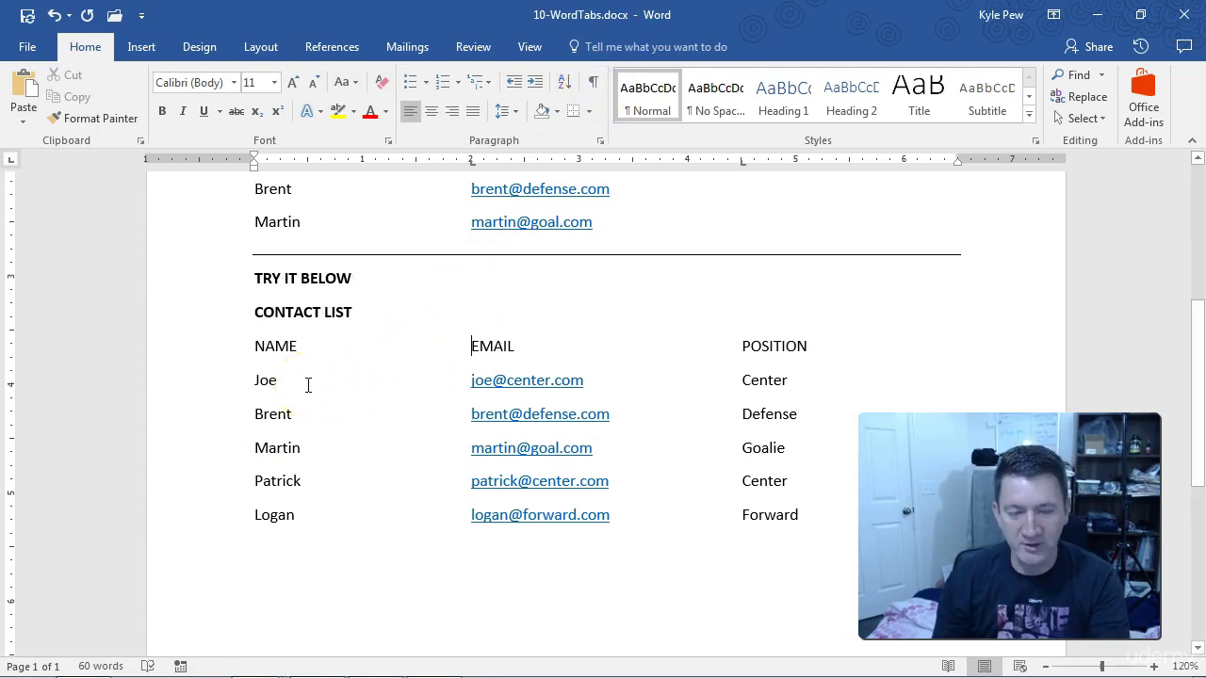
drag(285, 383, 468, 387)
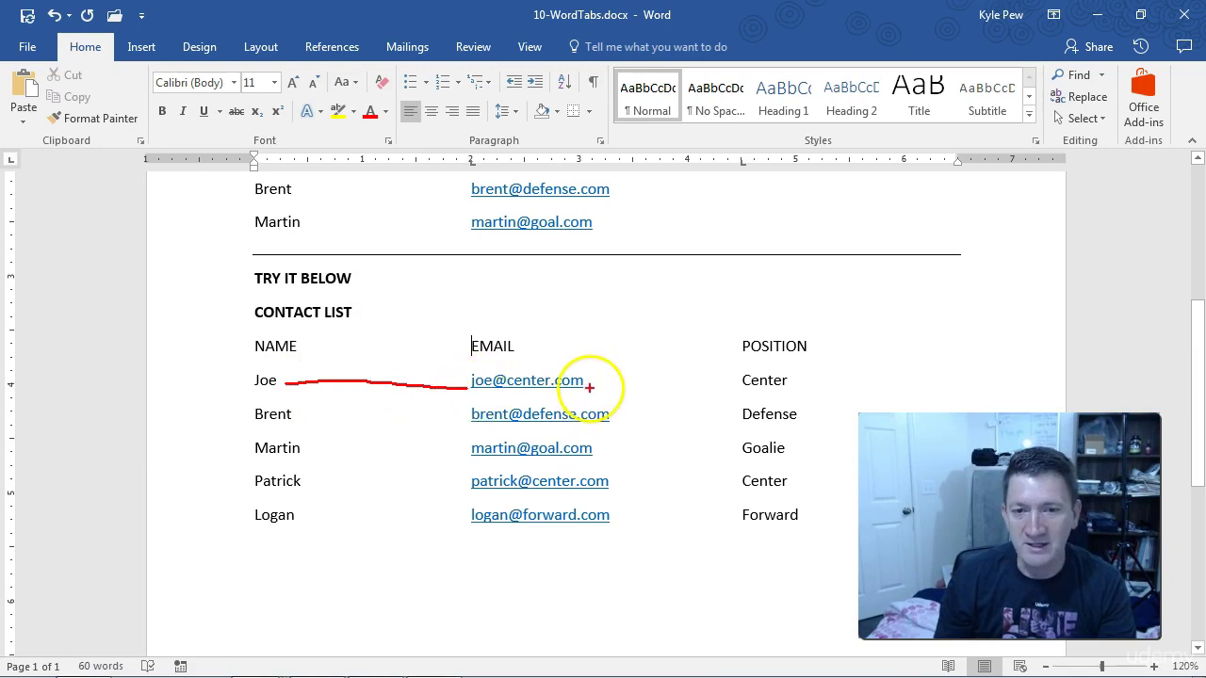
click(611, 388)
click(630, 388)
click(644, 389)
click(660, 388)
click(676, 388)
click(699, 389)
click(721, 389)
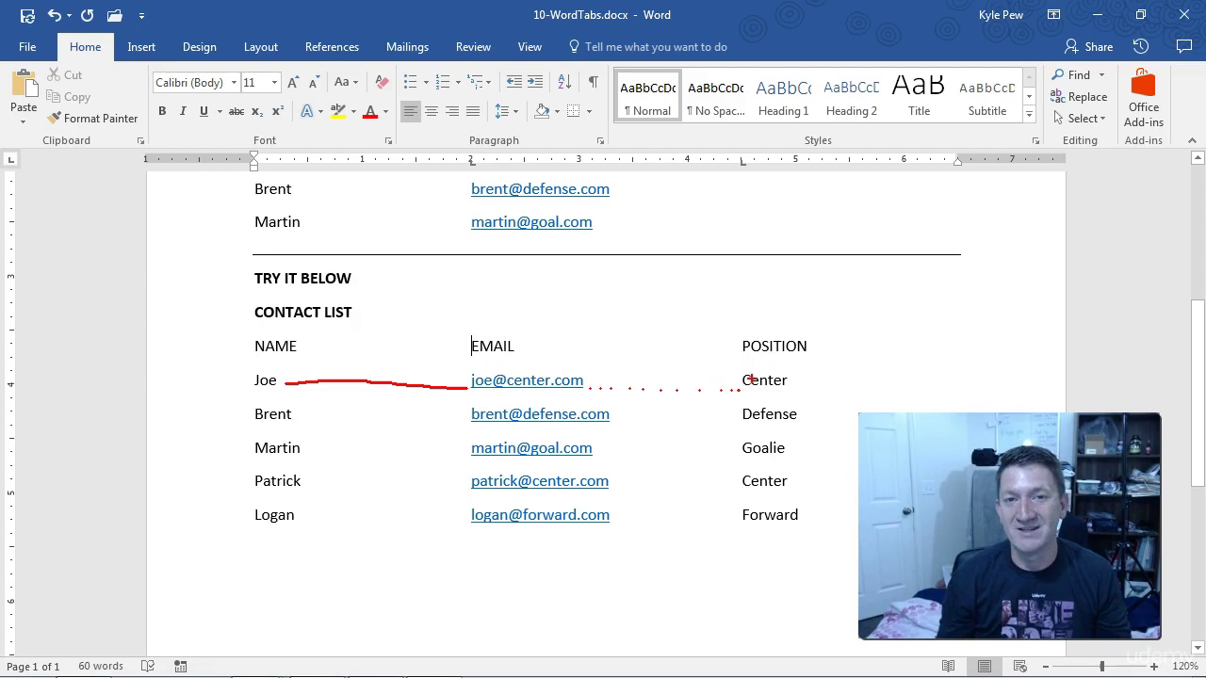
key(Escape)
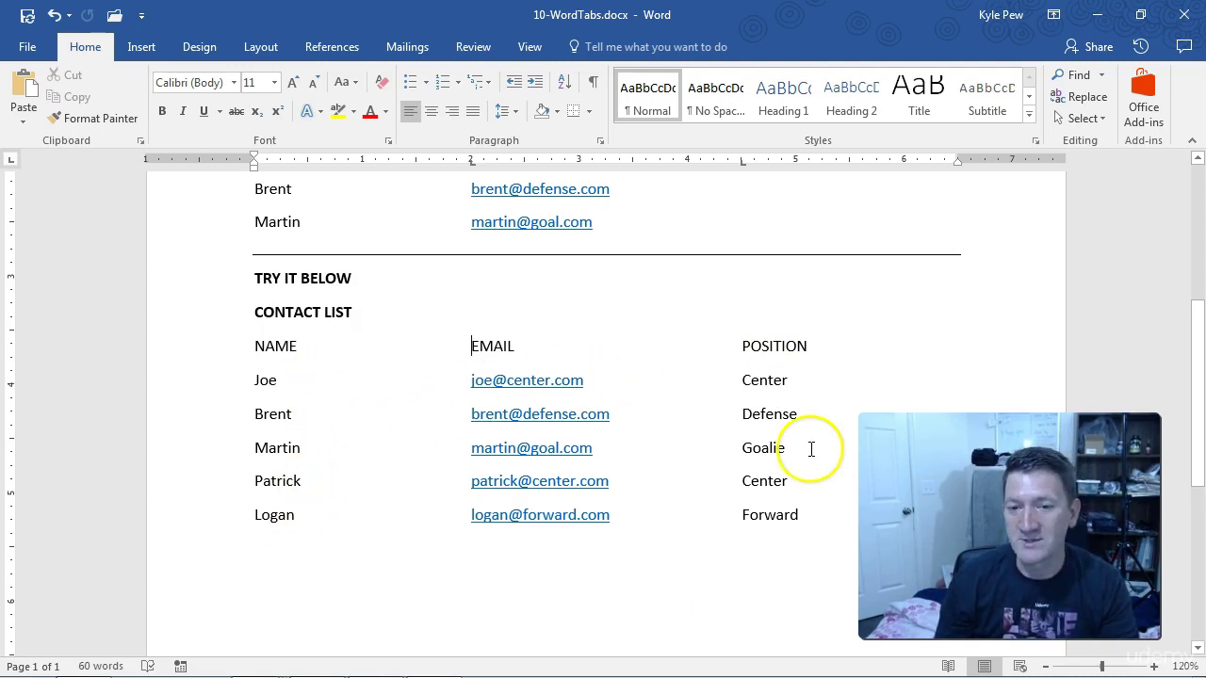
Select the Joe through Logan contact rows and open the Paragraph dialog for them
drag(800, 515, 260, 390)
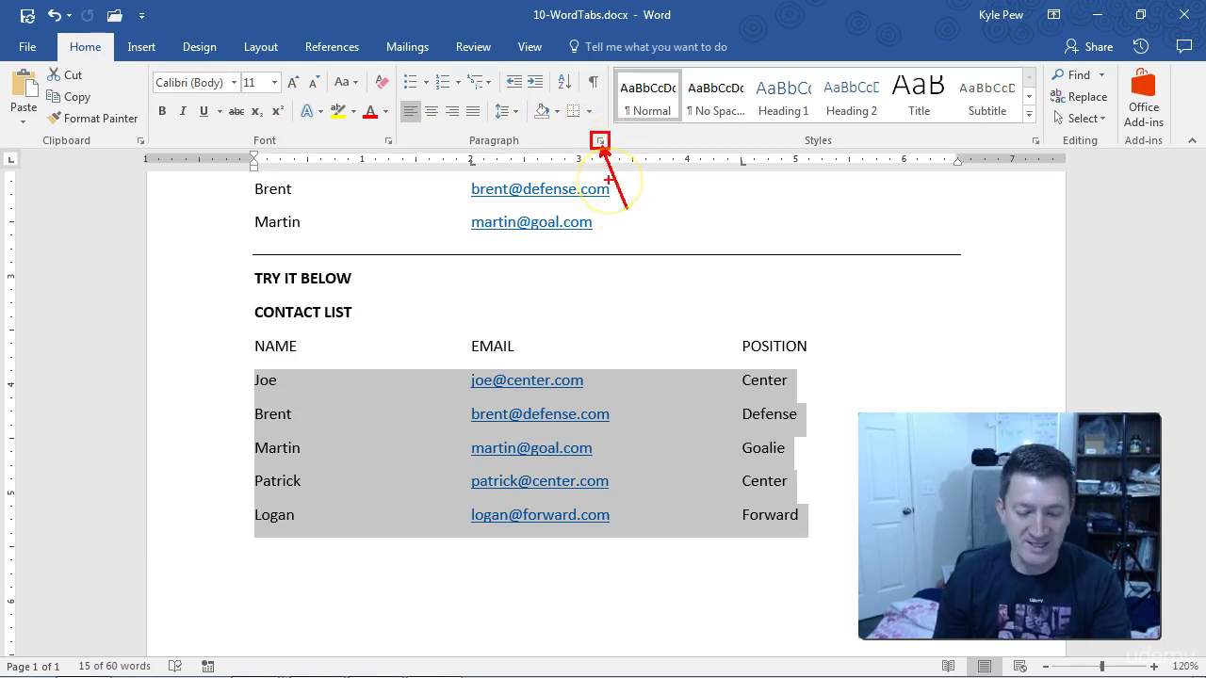
click(599, 141)
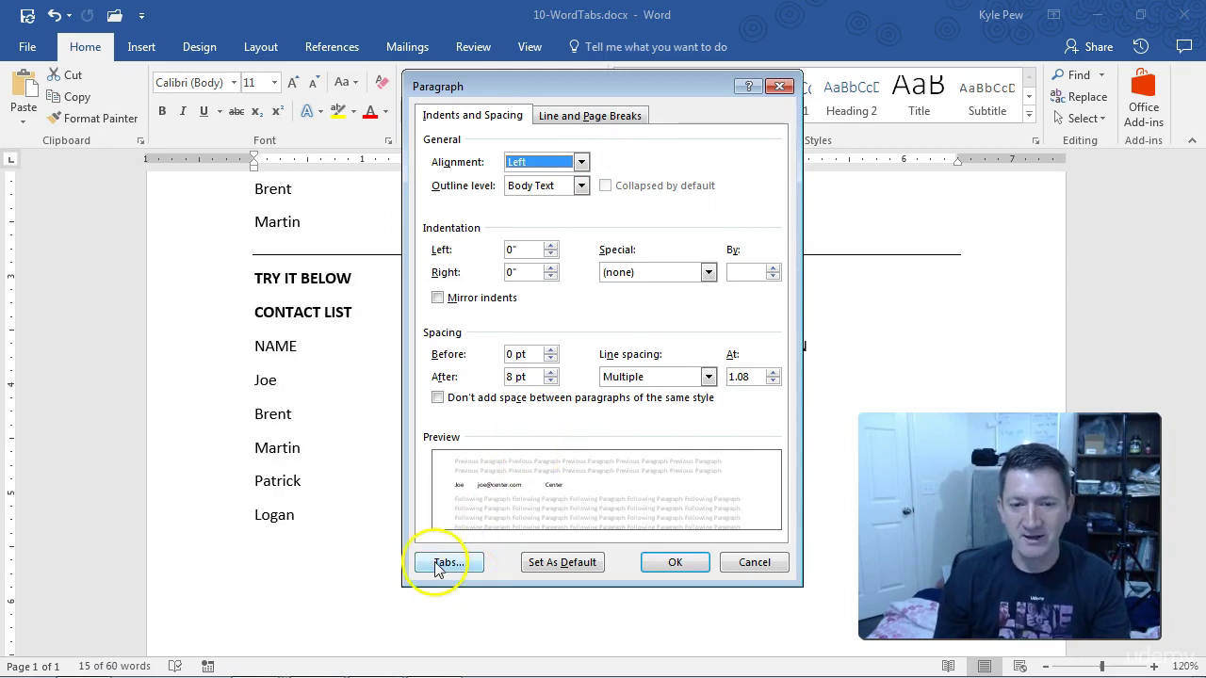
Open the Tabs dialog from the Paragraph dialog and move it lower on screen
click(442, 562)
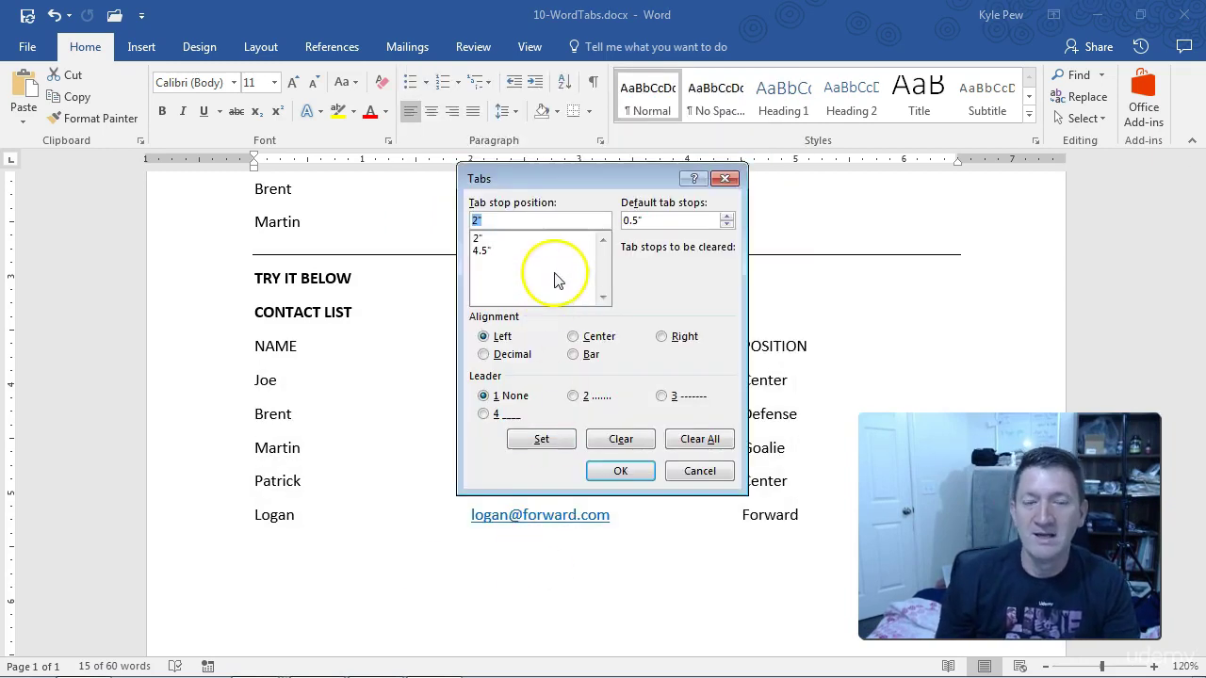
click(513, 242)
click(487, 248)
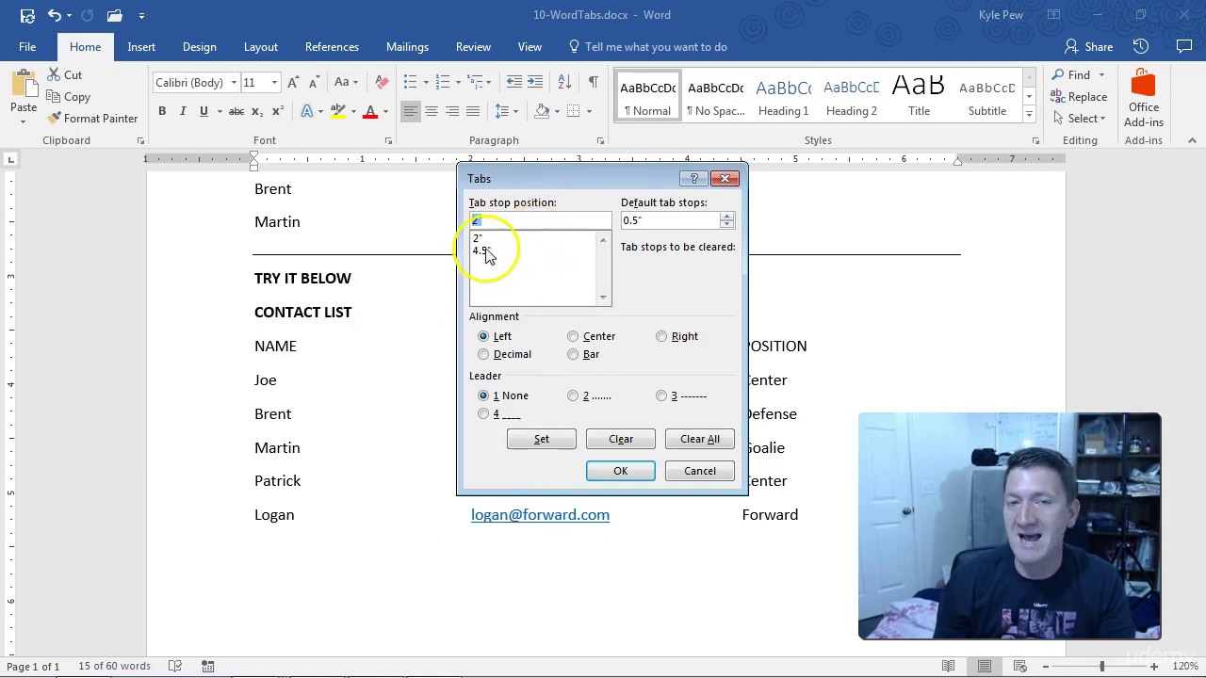
drag(513, 178, 509, 224)
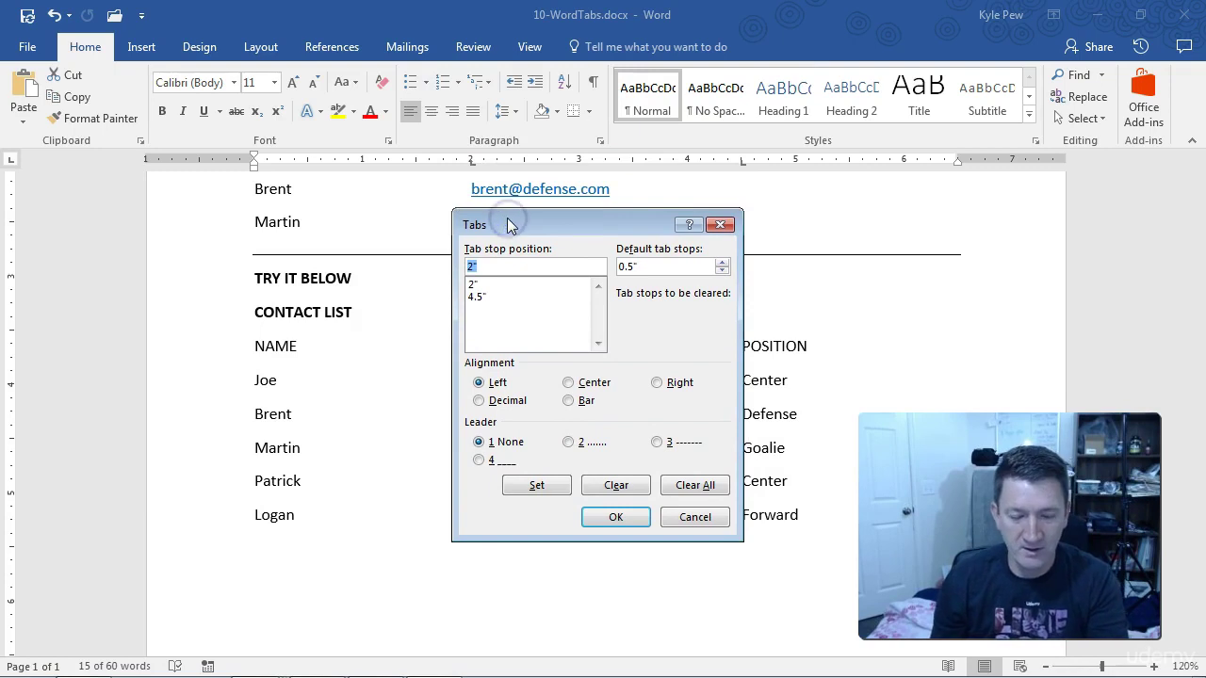
drag(479, 156, 534, 95)
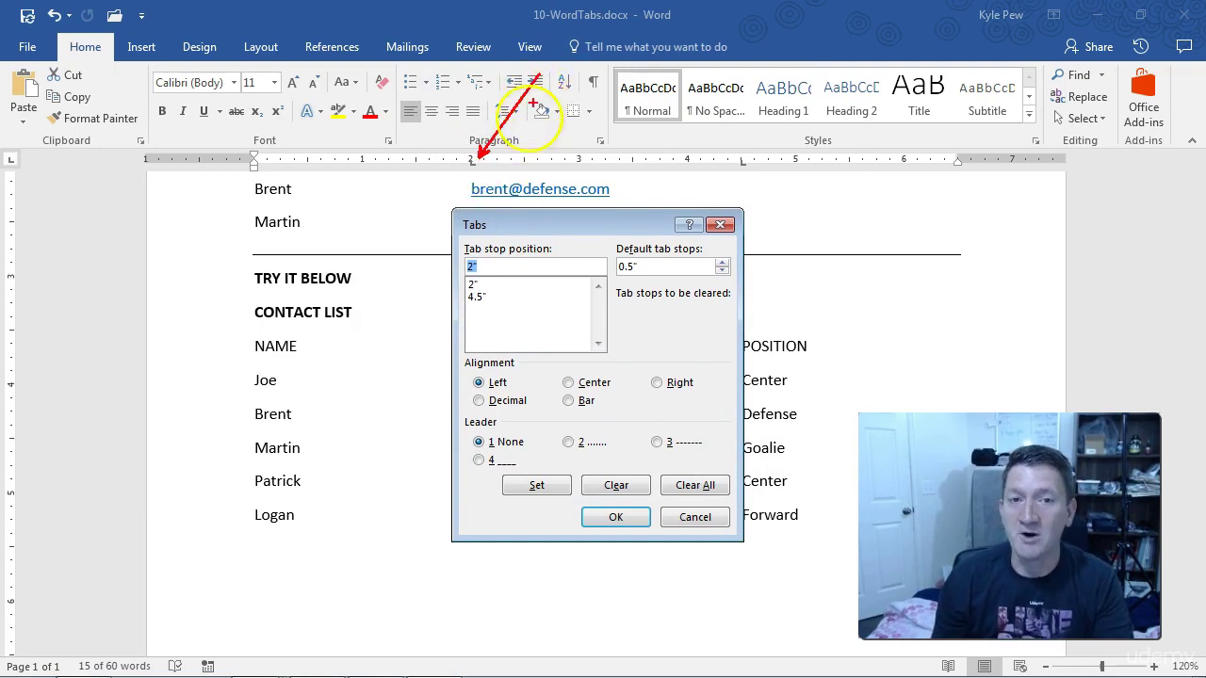
Review the 2" and 4.5" left tab stops, then reposition the Tabs dialog over the page
drag(469, 284, 378, 274)
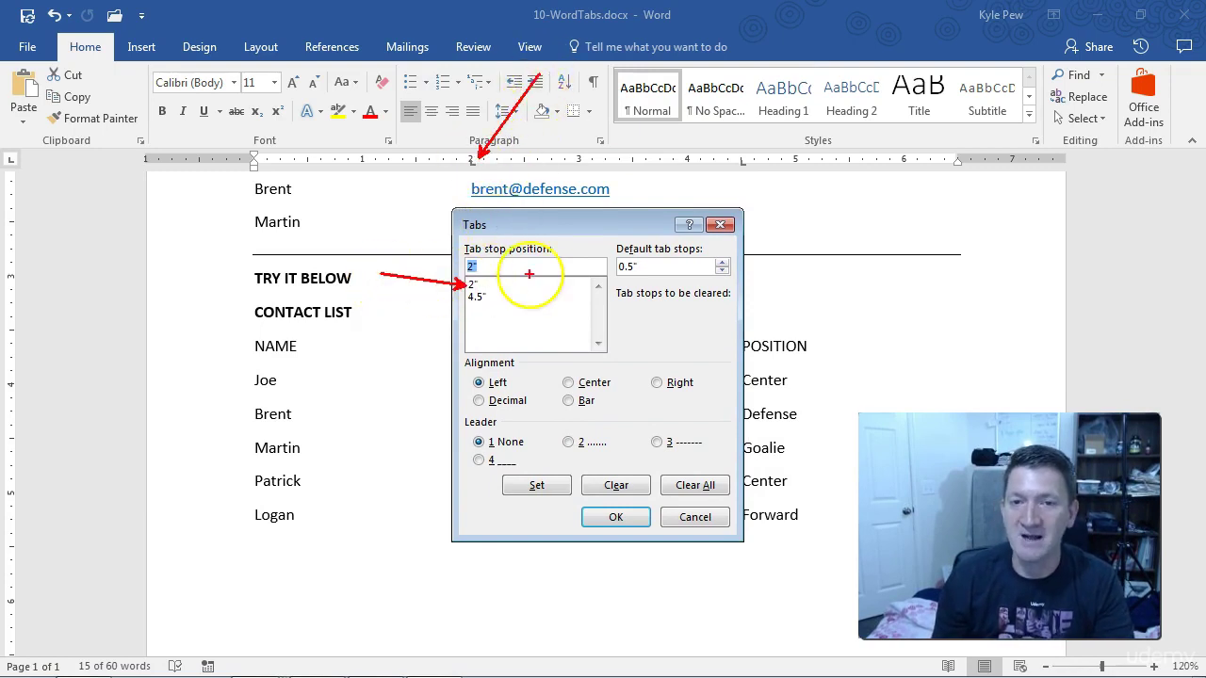
drag(744, 156, 782, 108)
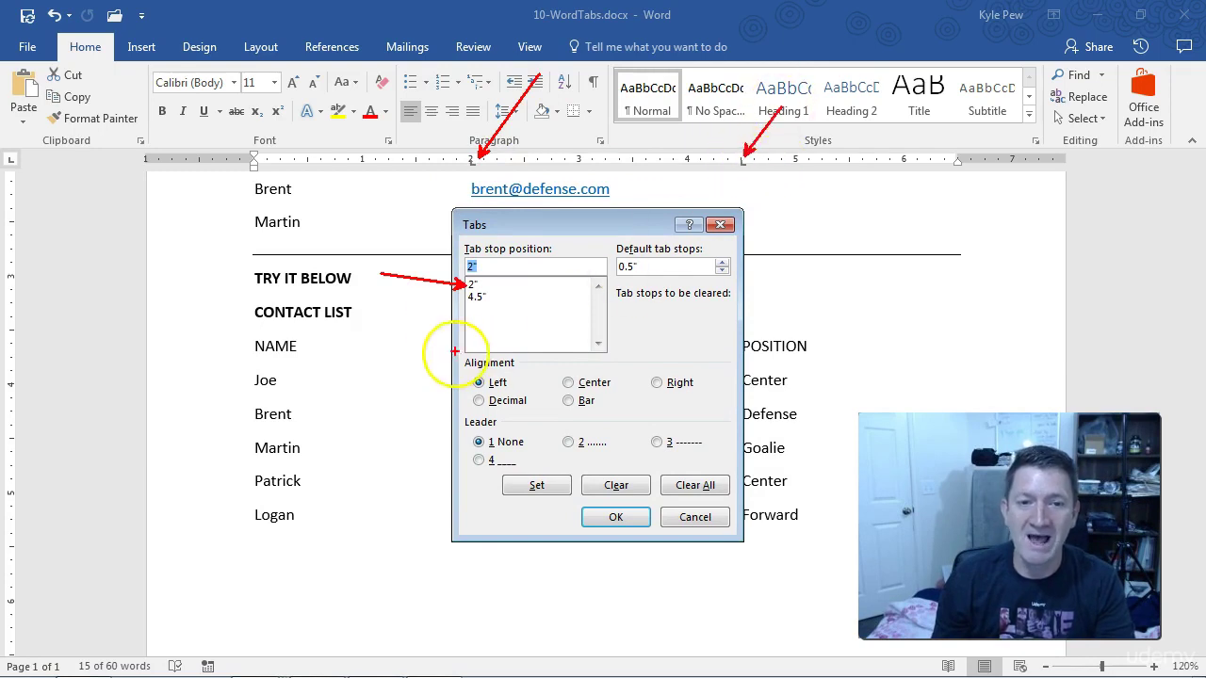
drag(463, 300, 316, 368)
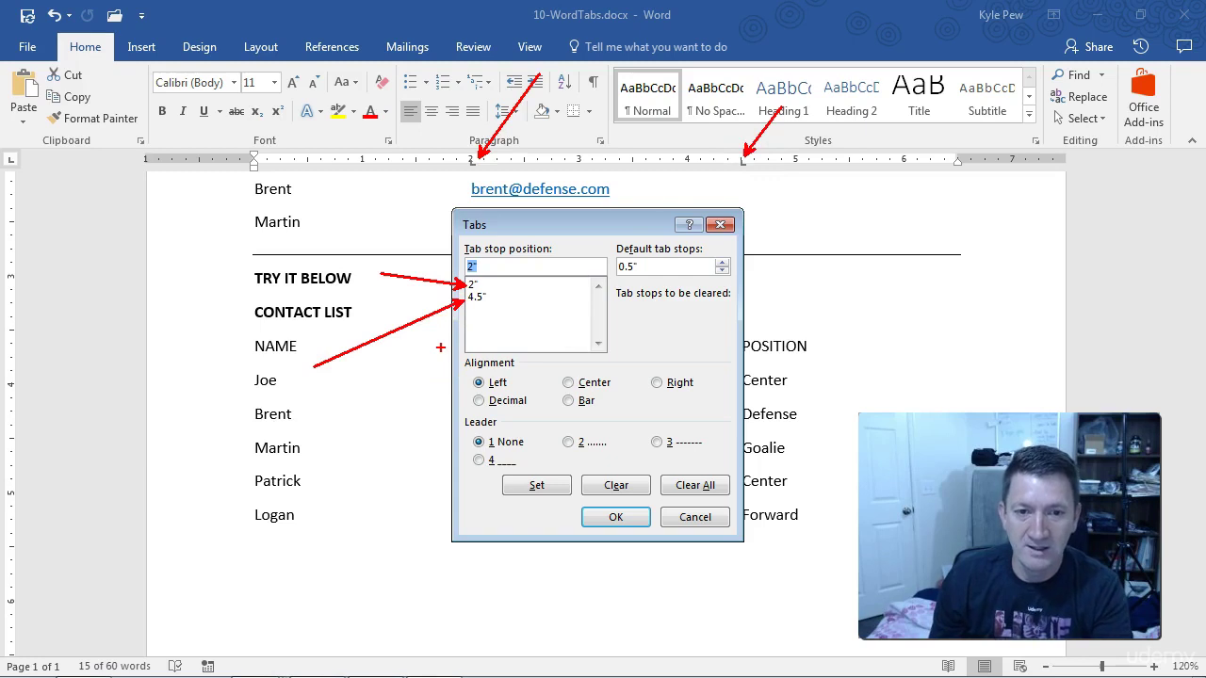
mouse_move(452, 357)
mouse_down()
mouse_move(590, 420)
mouse_move(720, 421)
mouse_up()
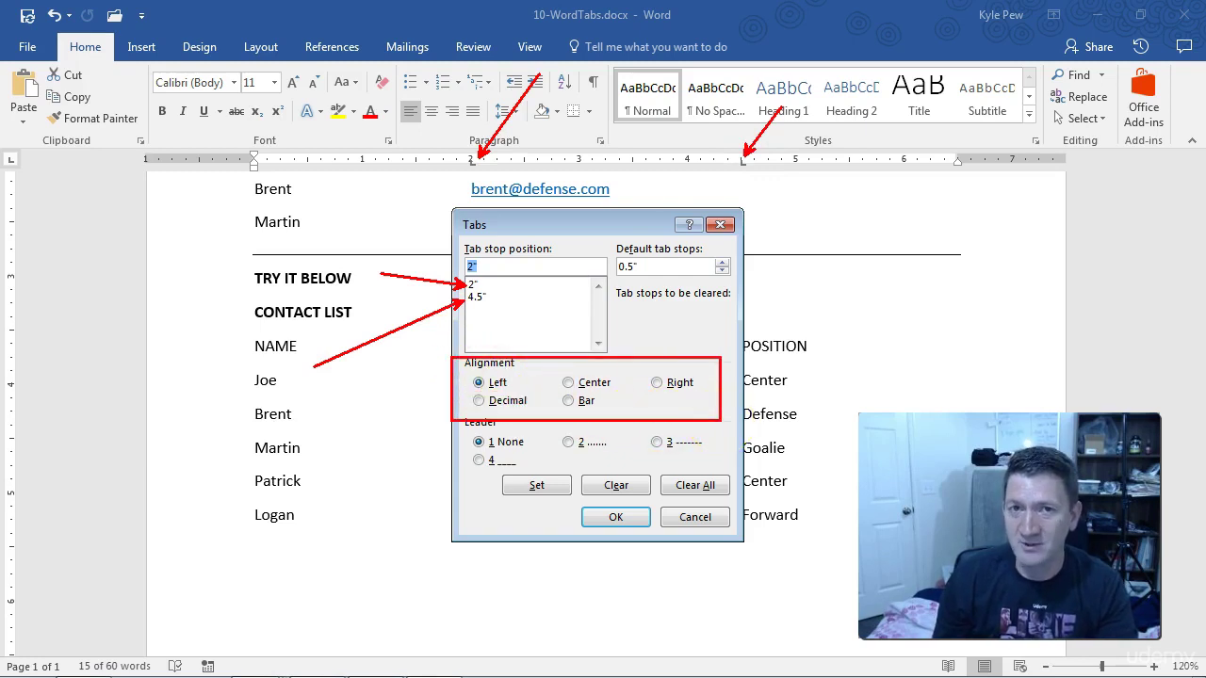
drag(471, 381, 355, 364)
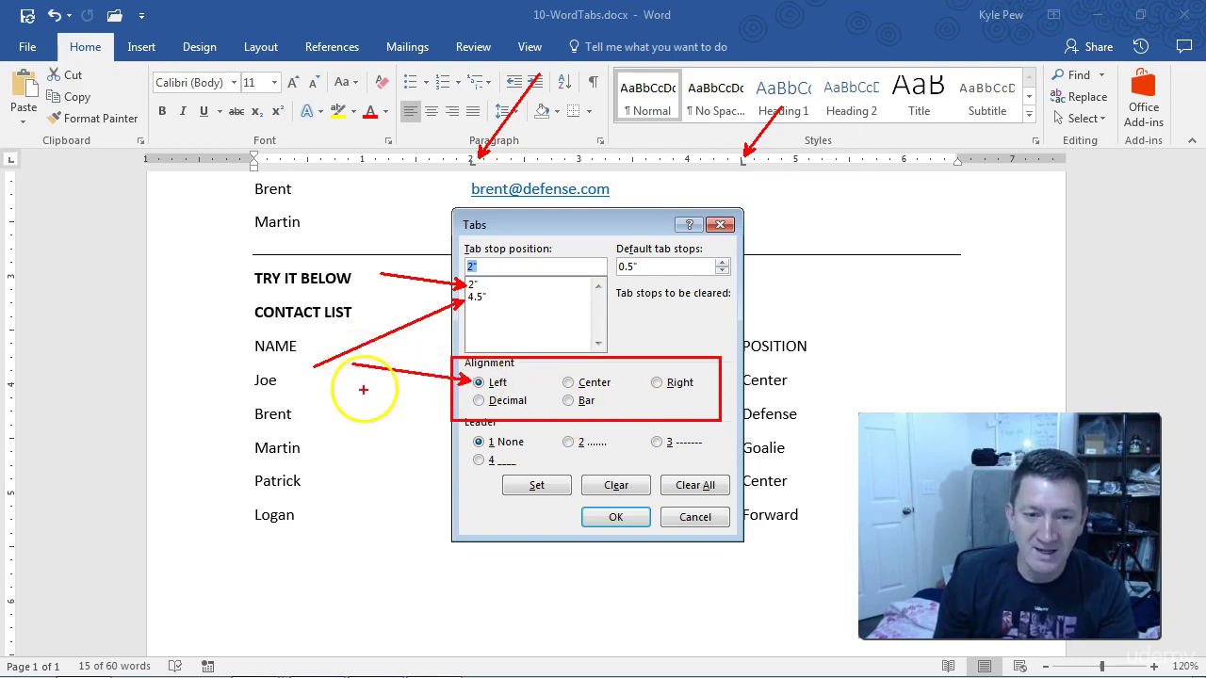
mouse_move(458, 425)
mouse_down()
mouse_move(512, 458)
mouse_move(725, 475)
mouse_up()
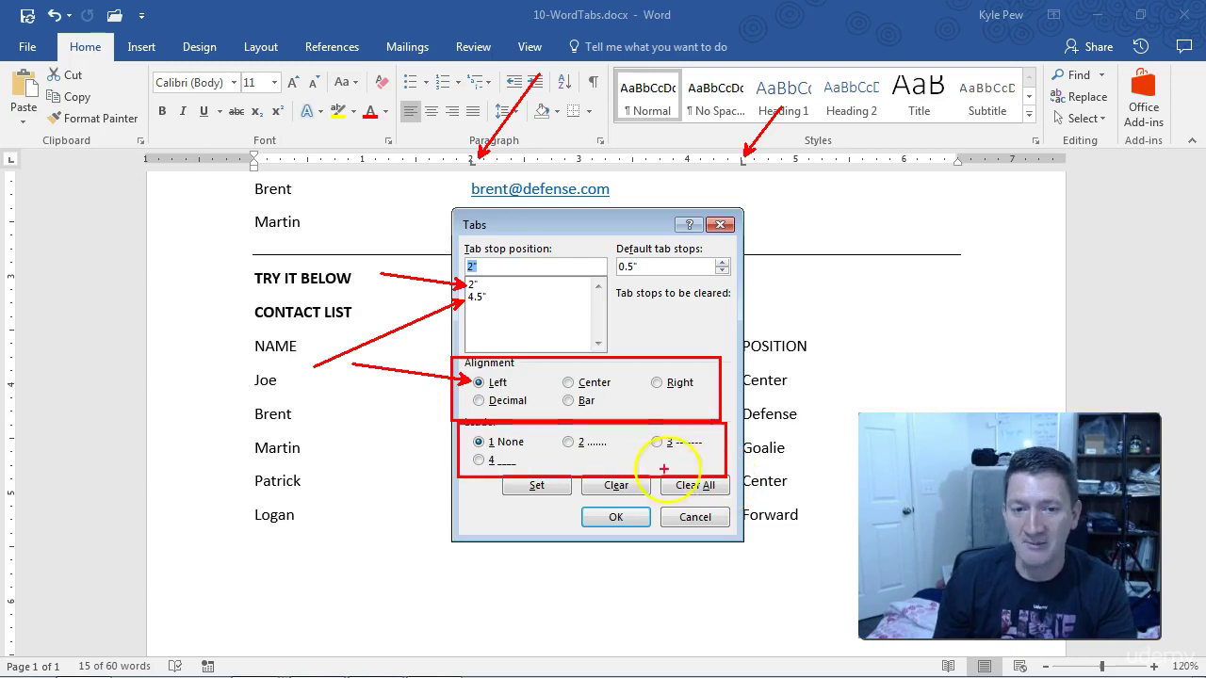
drag(468, 440, 356, 416)
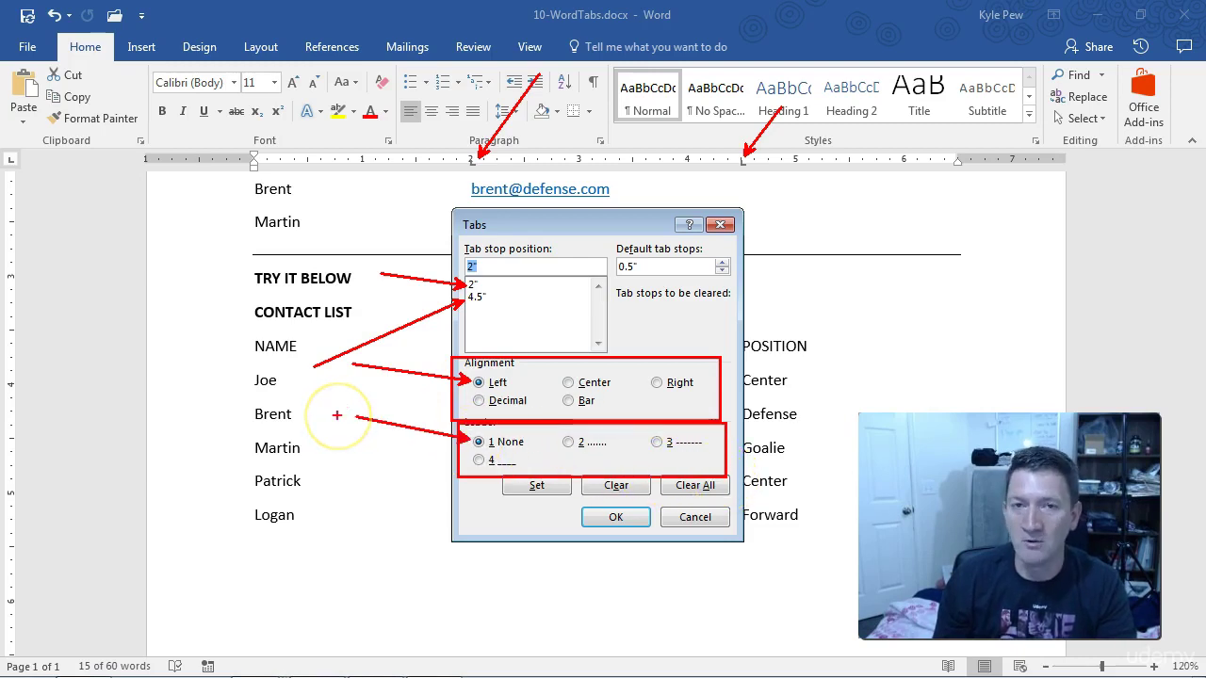
key(Escape)
mouse_move(608, 224)
mouse_down()
mouse_move(385, 443)
mouse_move(419, 424)
mouse_up()
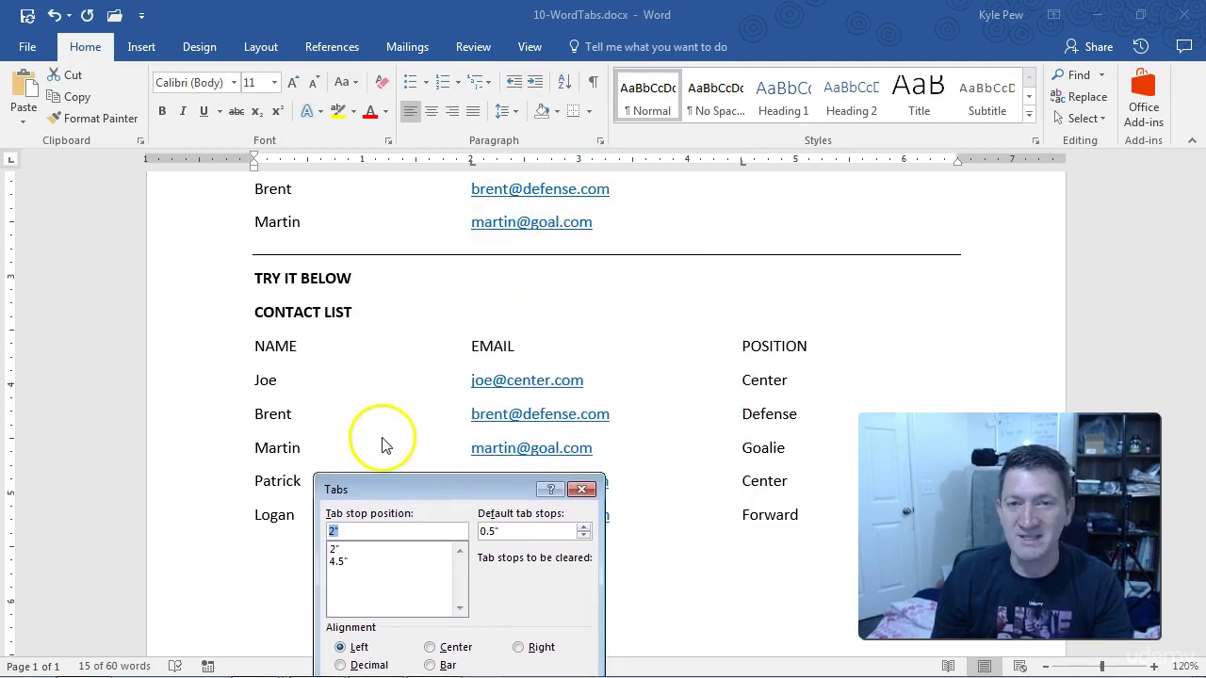
drag(462, 484, 586, 228)
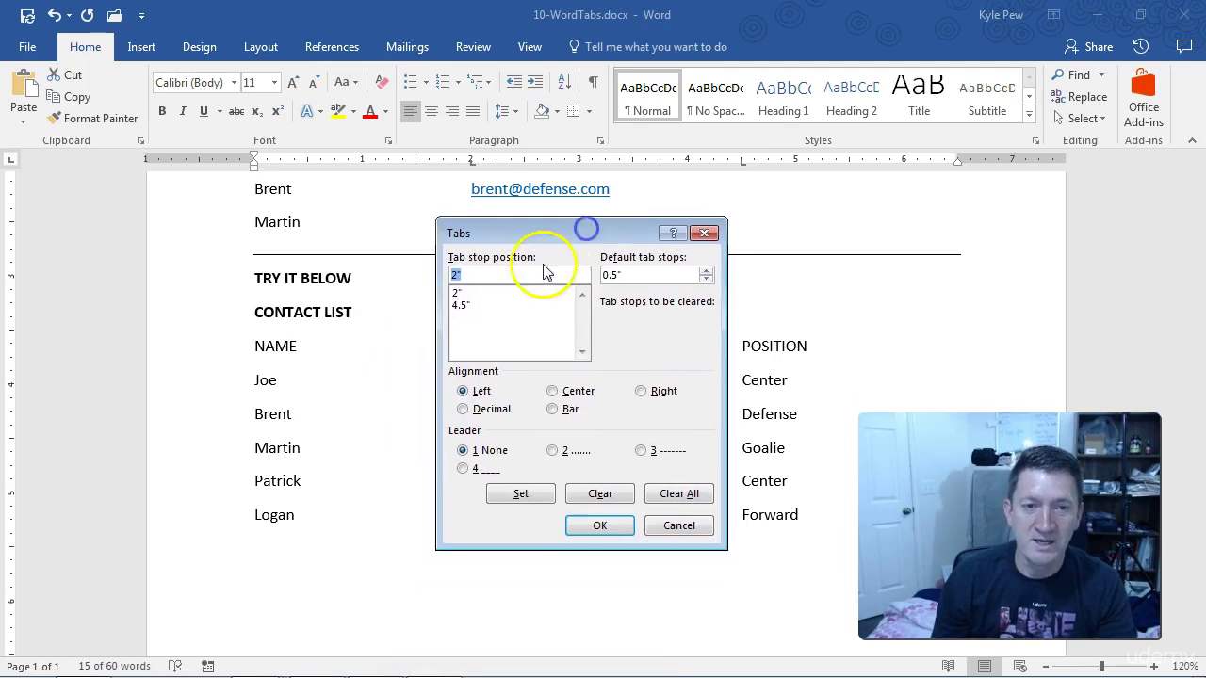
Set dotted leader 2 on both the 2" and 4.5" tab stops and apply them
click(459, 293)
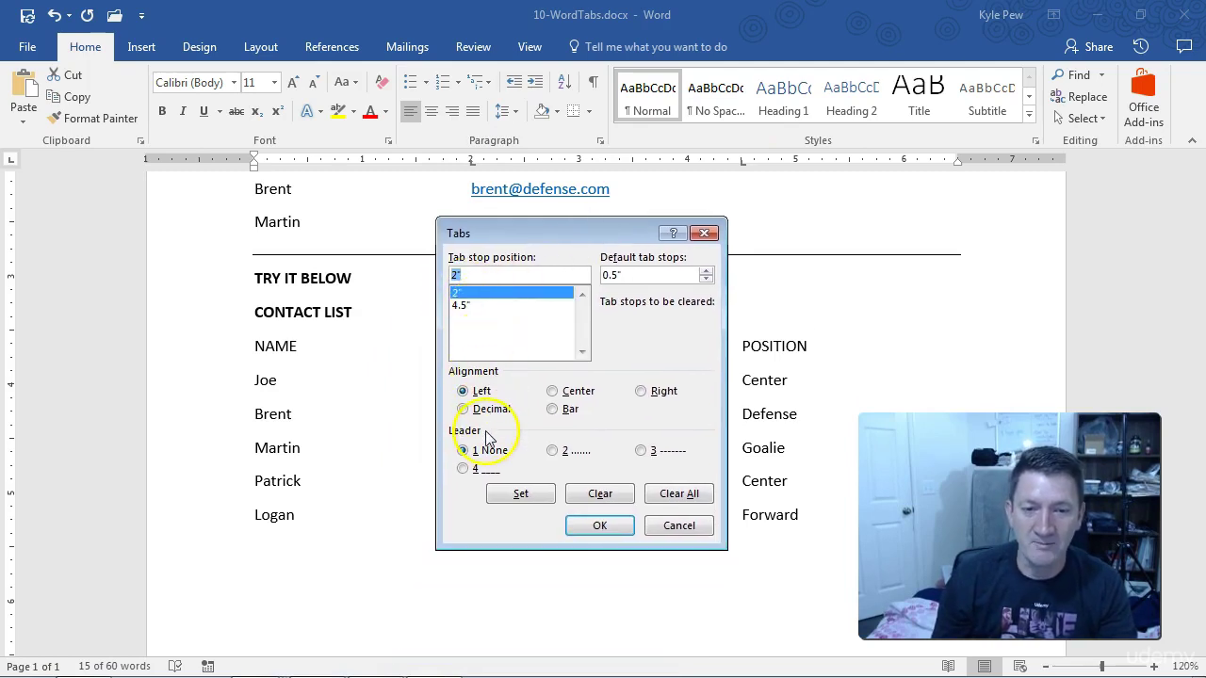
click(553, 452)
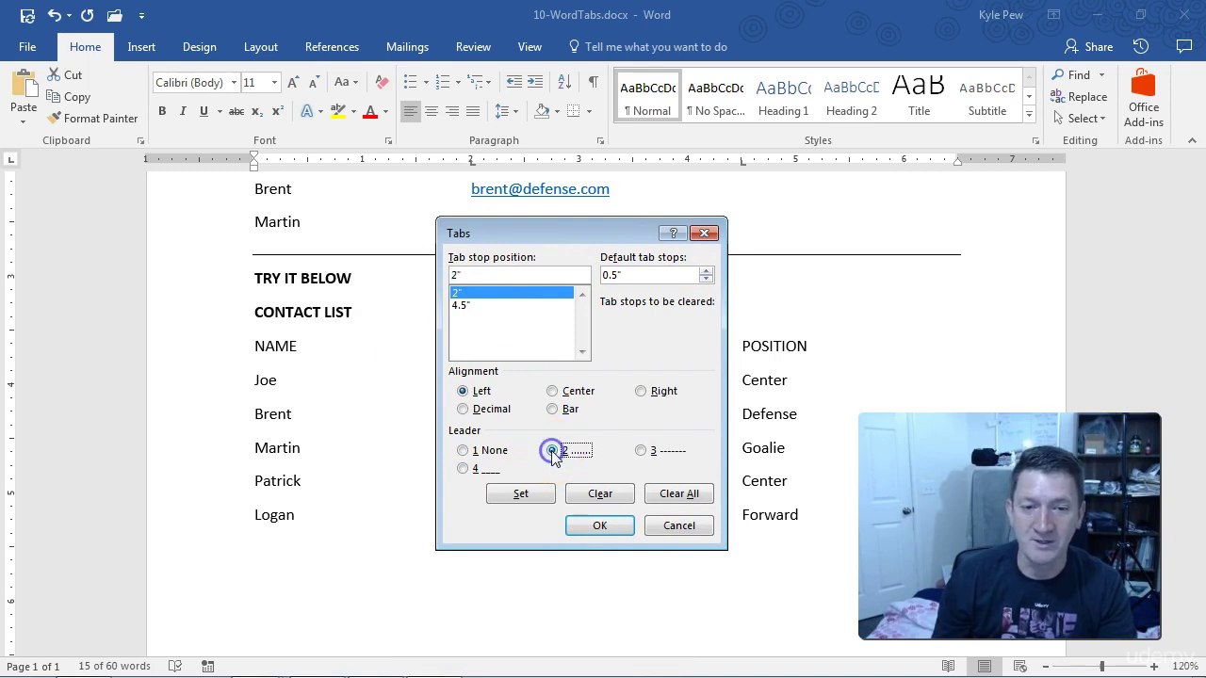
click(523, 495)
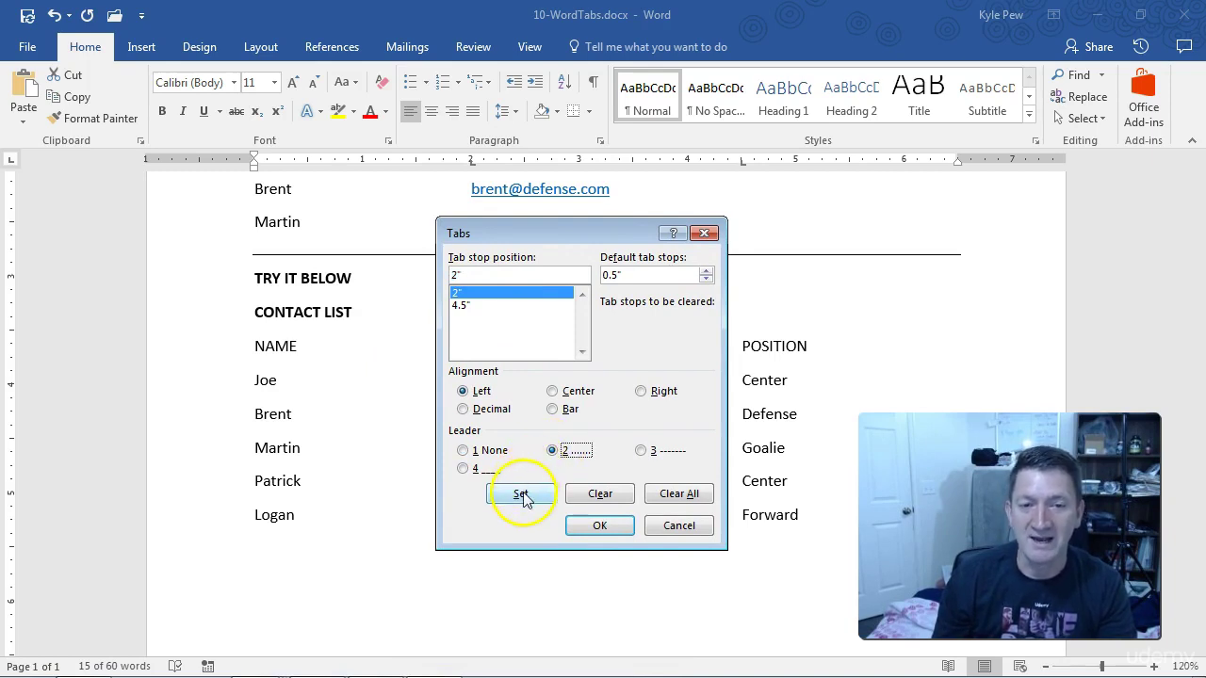
click(461, 304)
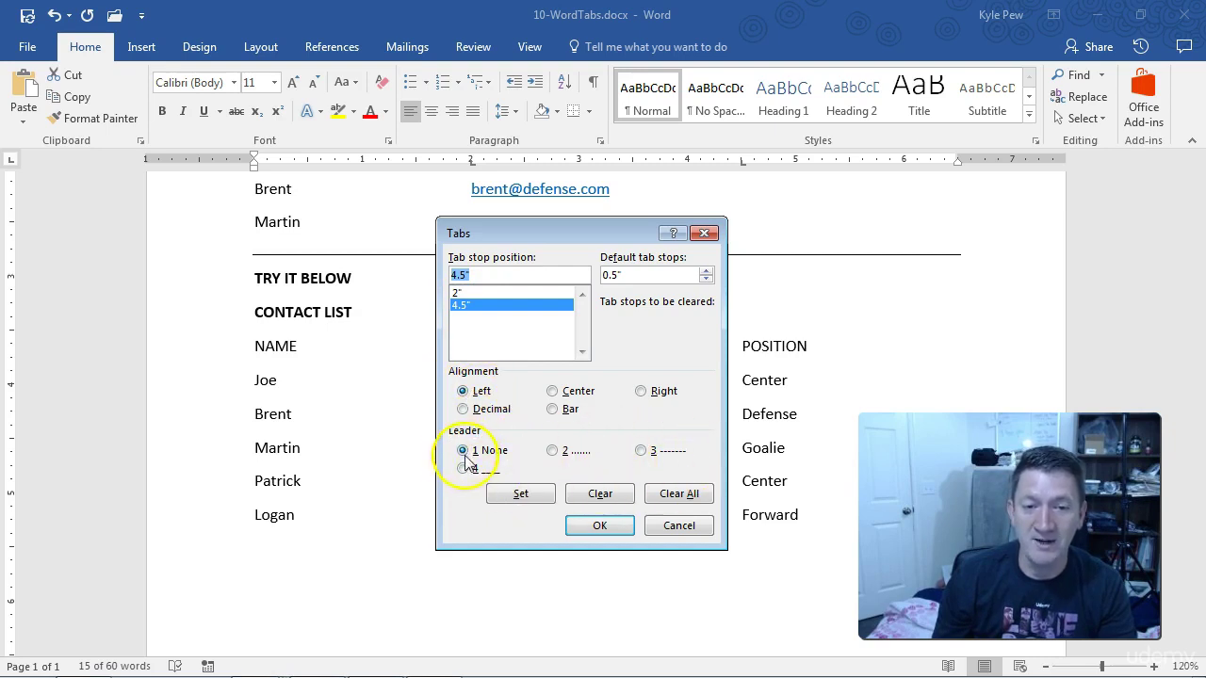
click(553, 452)
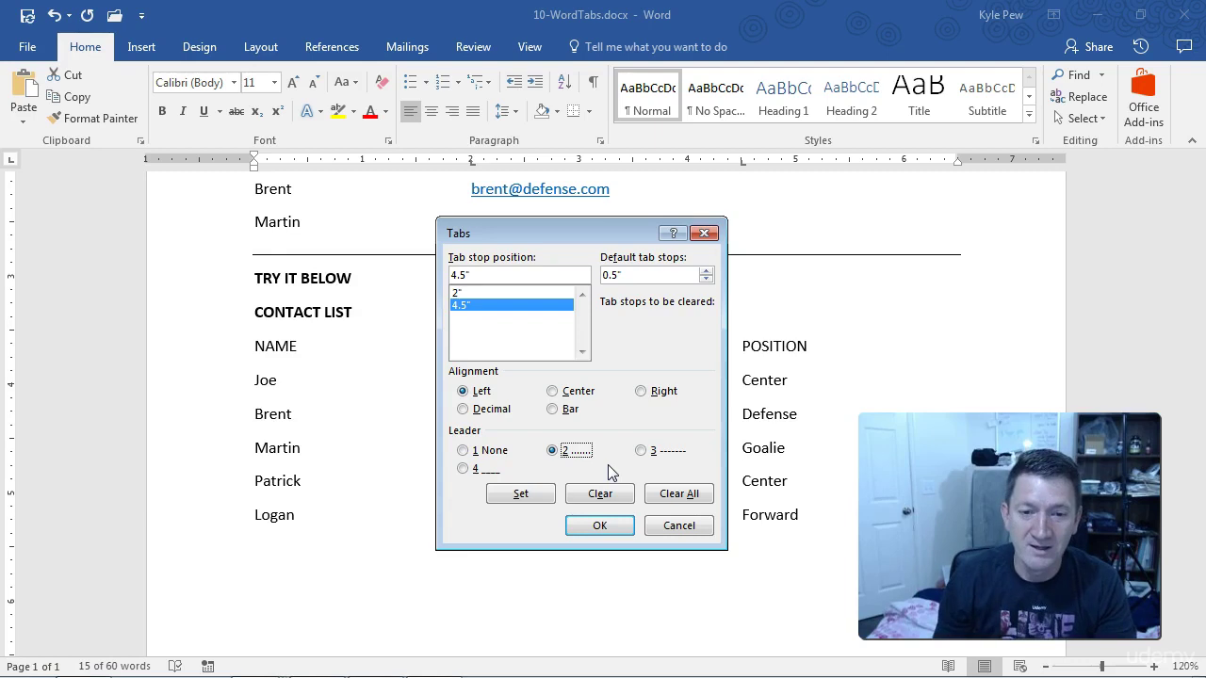
click(522, 496)
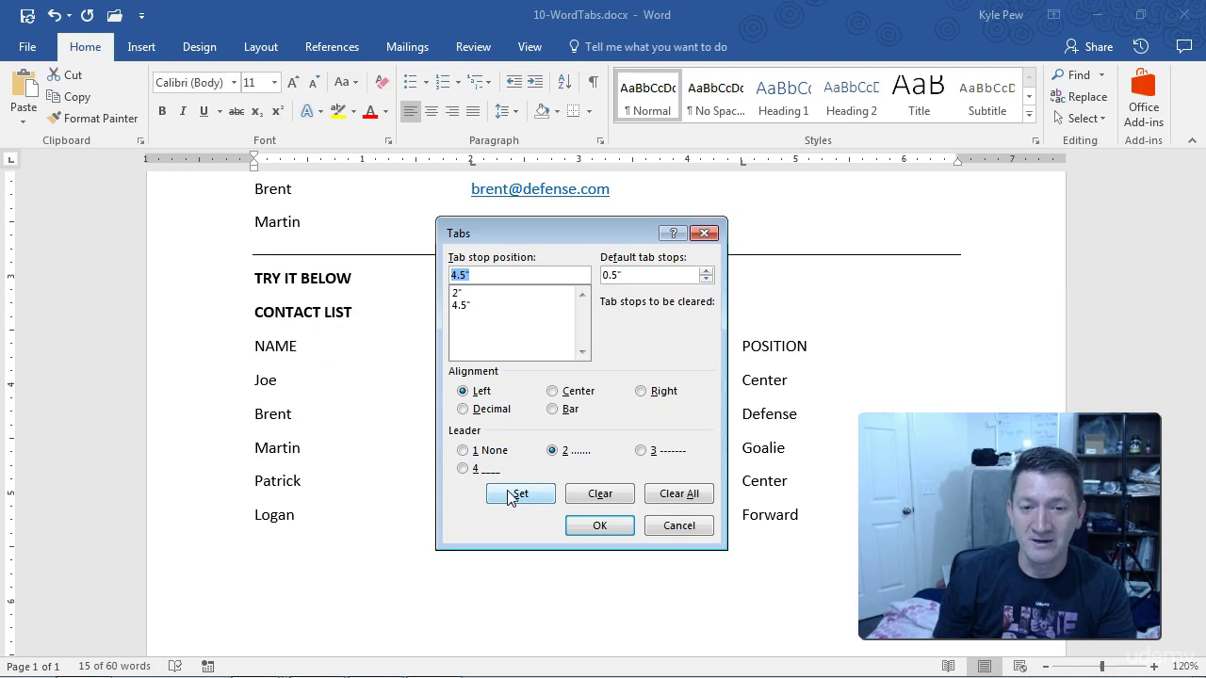
click(586, 525)
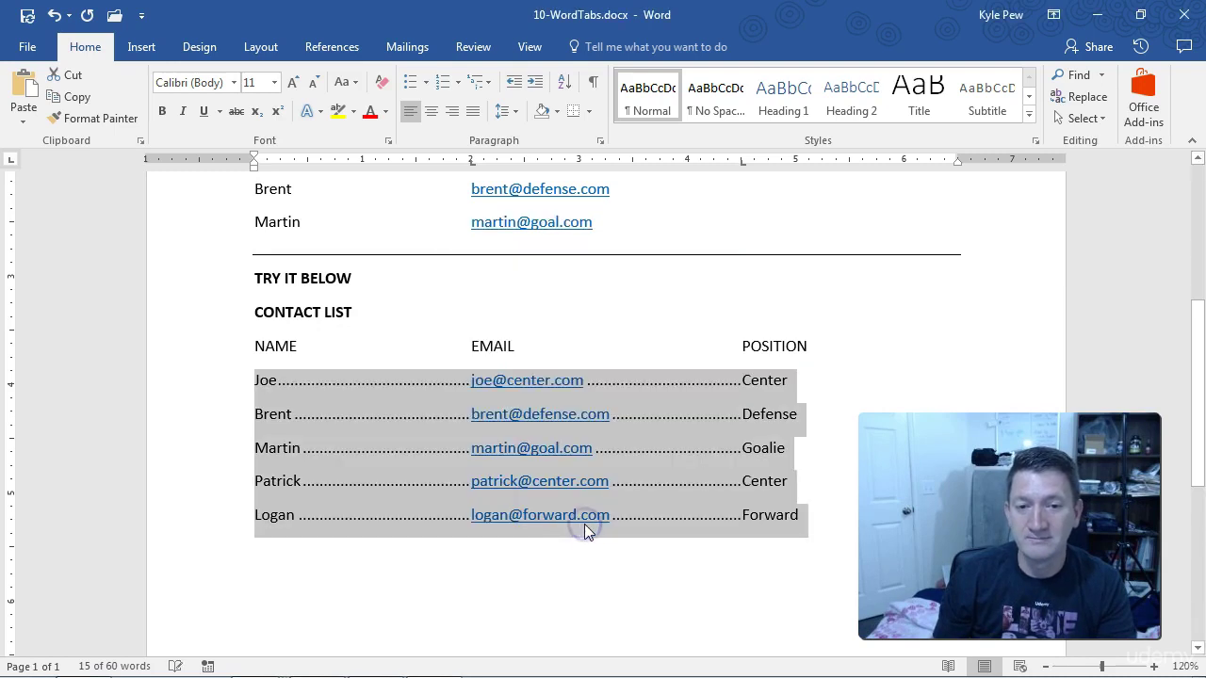
Add a new row after Forward with the contact's name, e-mail and position Center, tab-separated
click(437, 390)
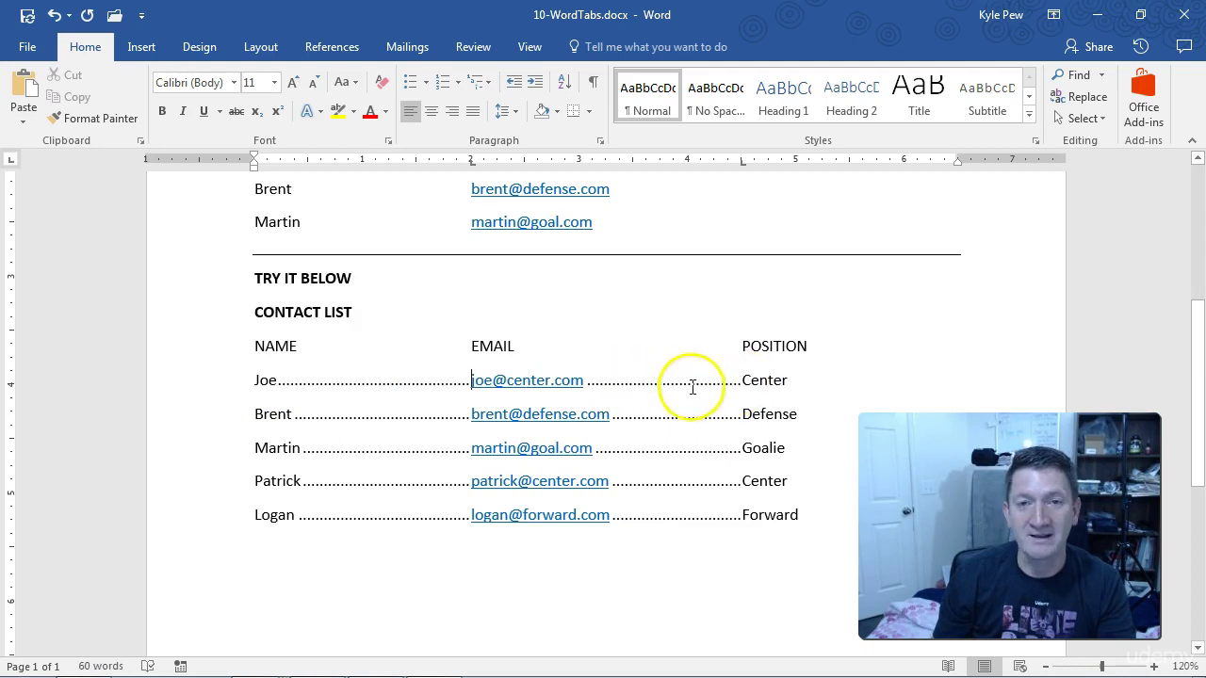
click(804, 515)
key(Return)
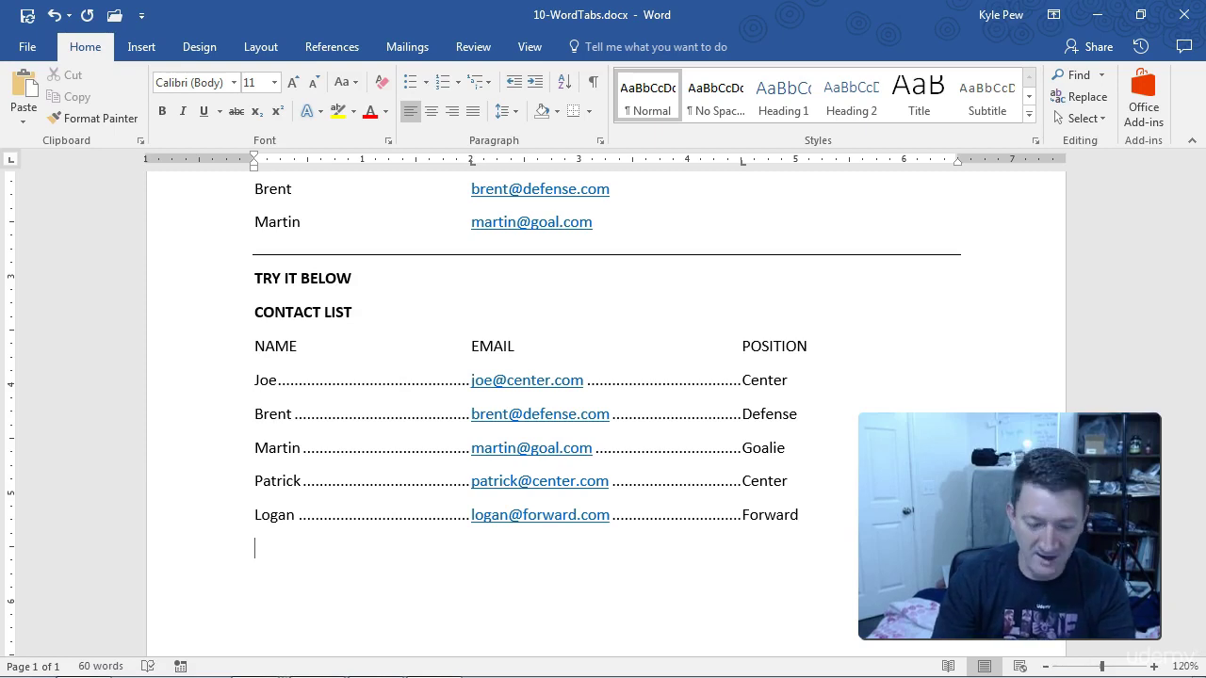
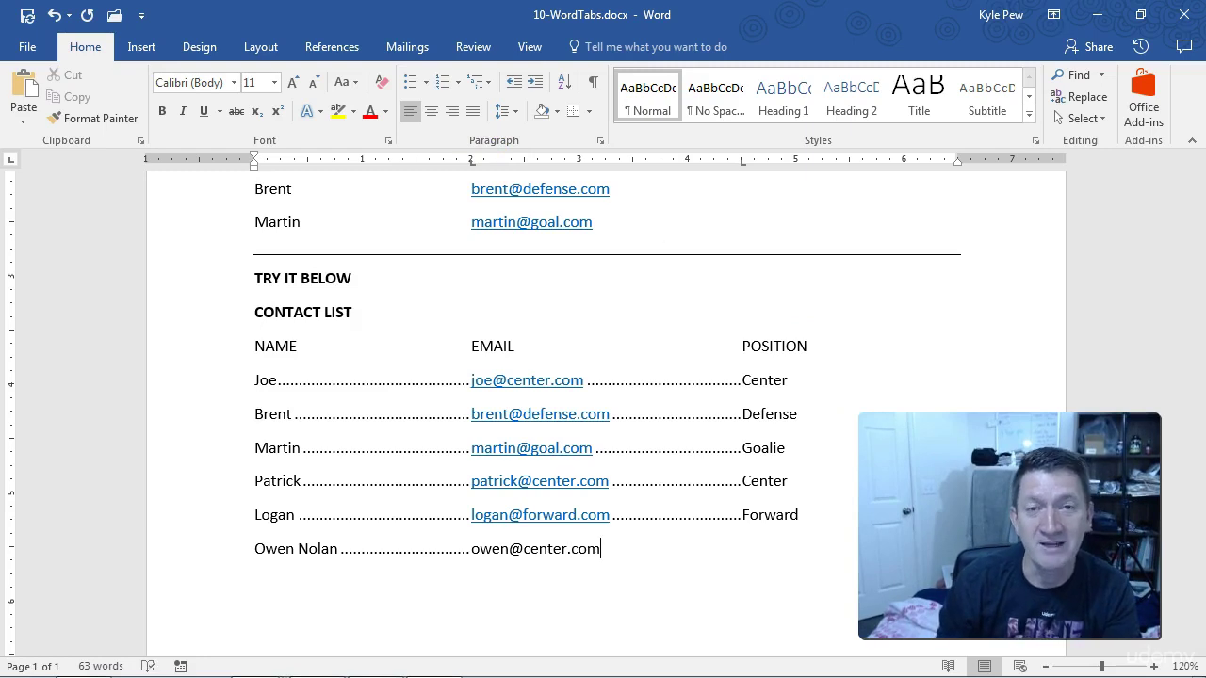
key(Tab)
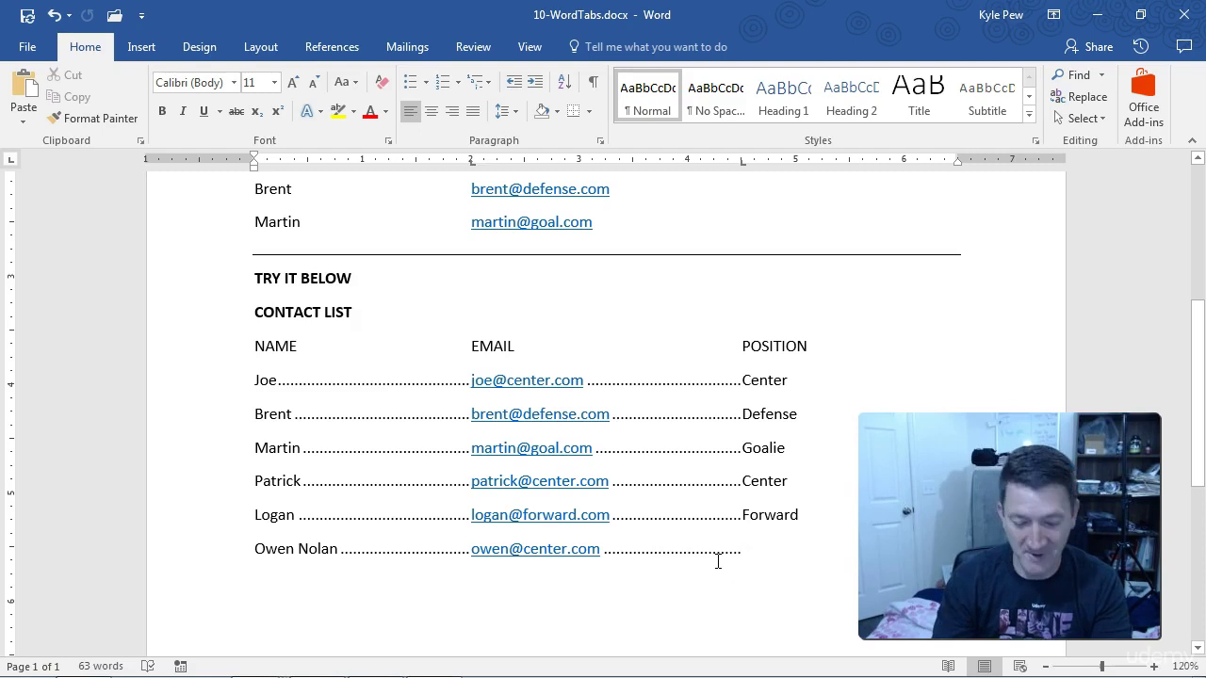
text(Center)
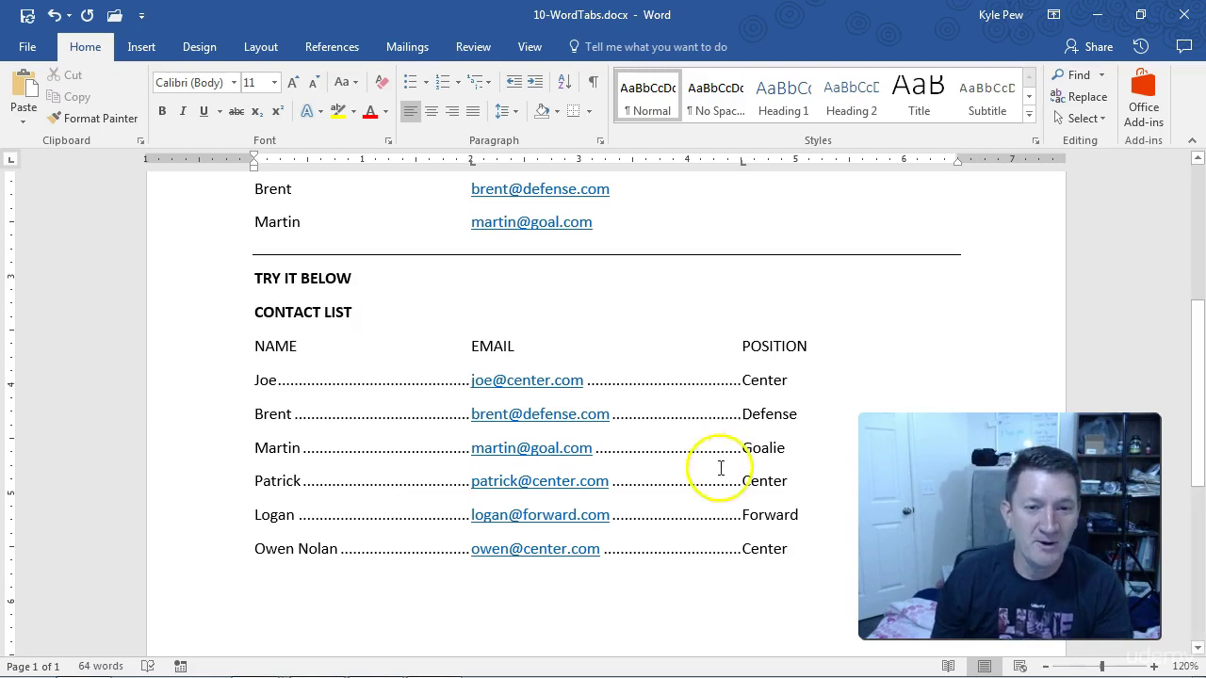
Select all six contact rows and open their Tabs dialog via the Paragraph settings
drag(787, 548, 260, 387)
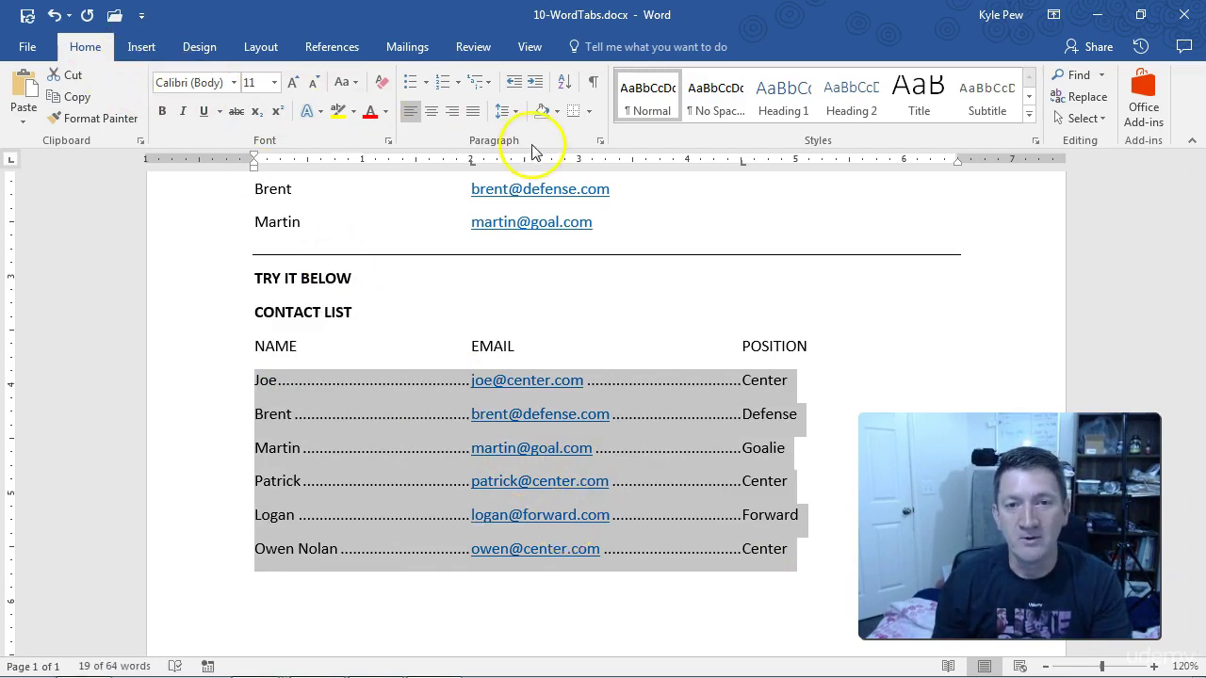
click(603, 146)
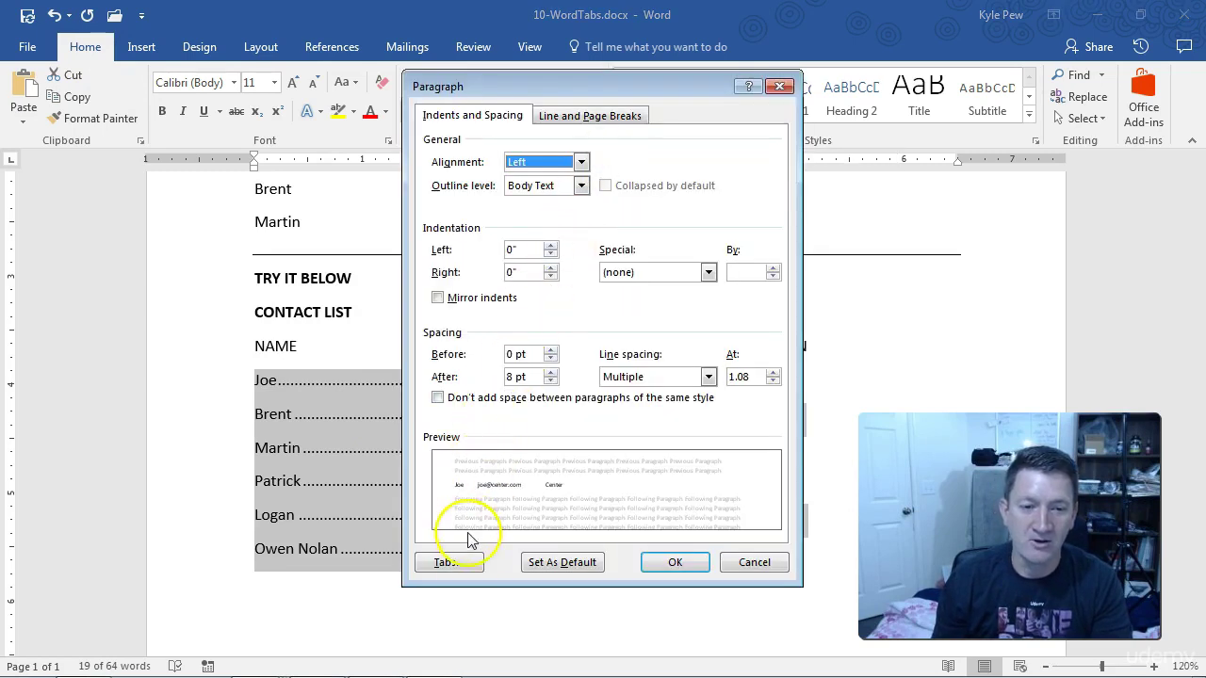
click(449, 562)
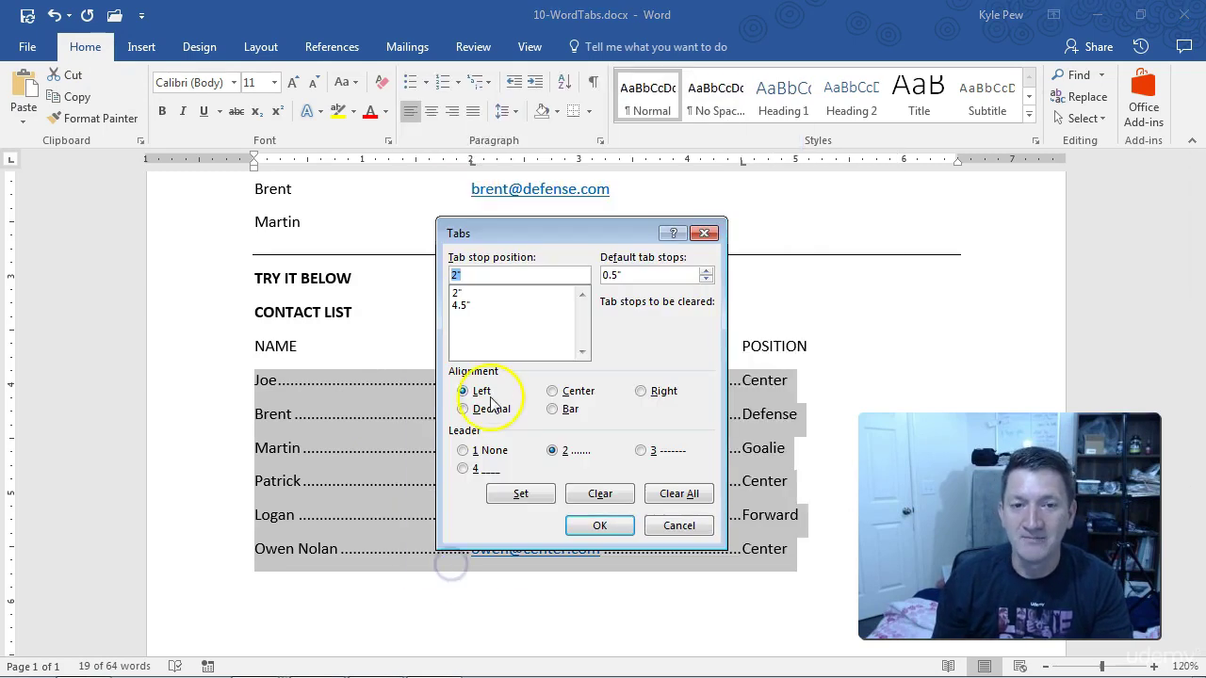